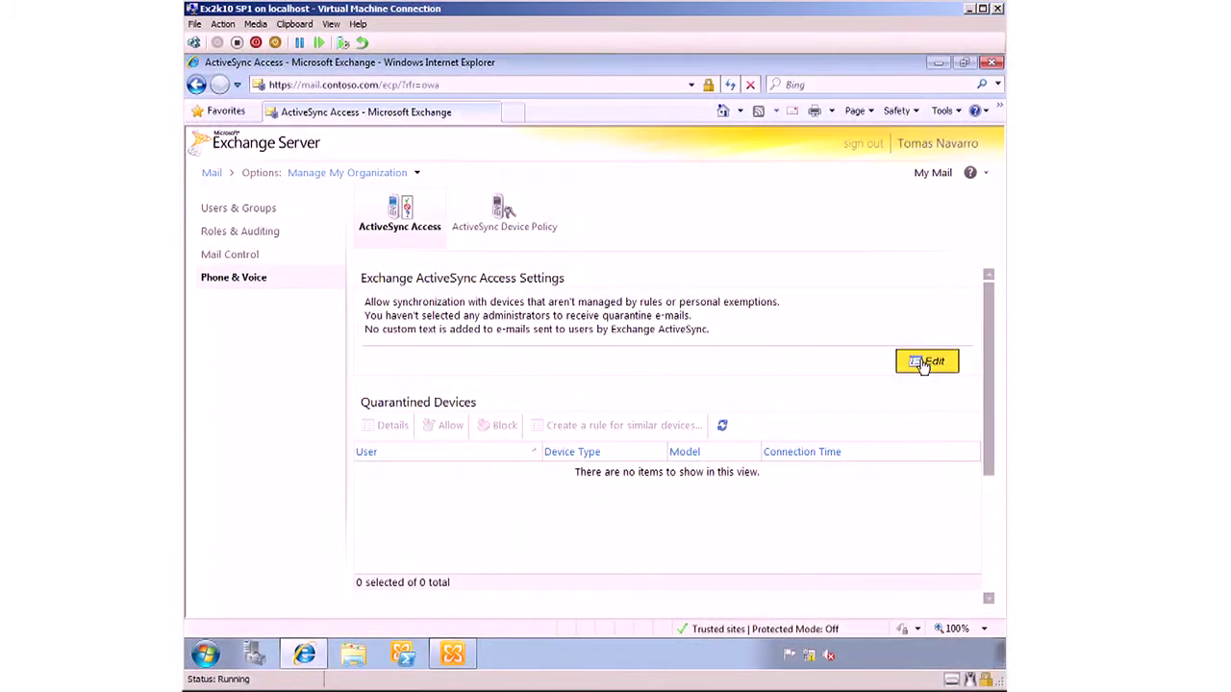
- Edit the Exchange ActiveSync access settings and open the quarantine notification recipient picker
click(923, 361)
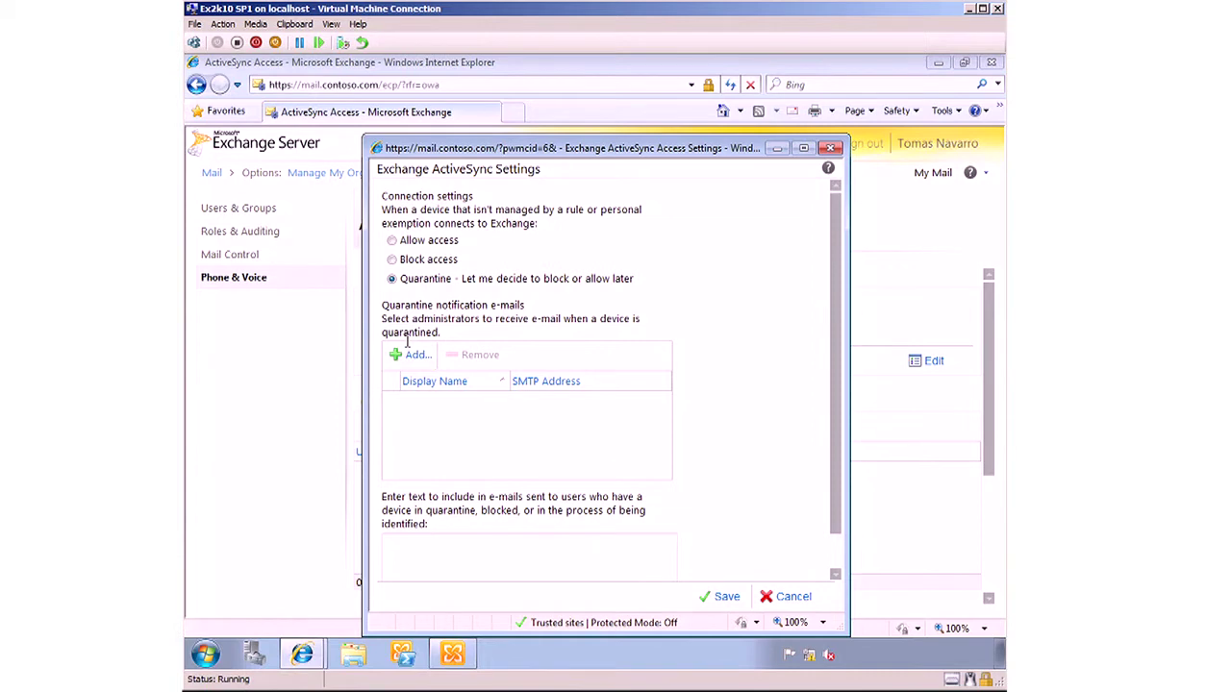
click(412, 354)
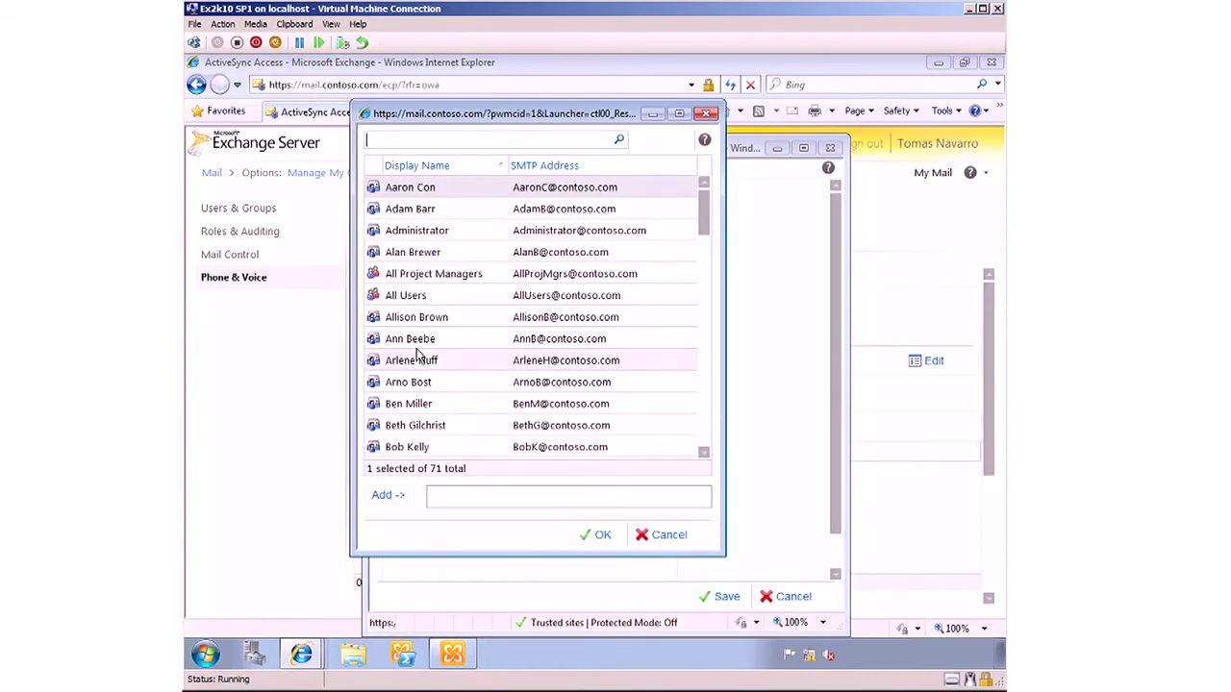
- Quarantine unmanaged devices, add the signed-in administrator as notification recipient, and save the settings
click(705, 404)
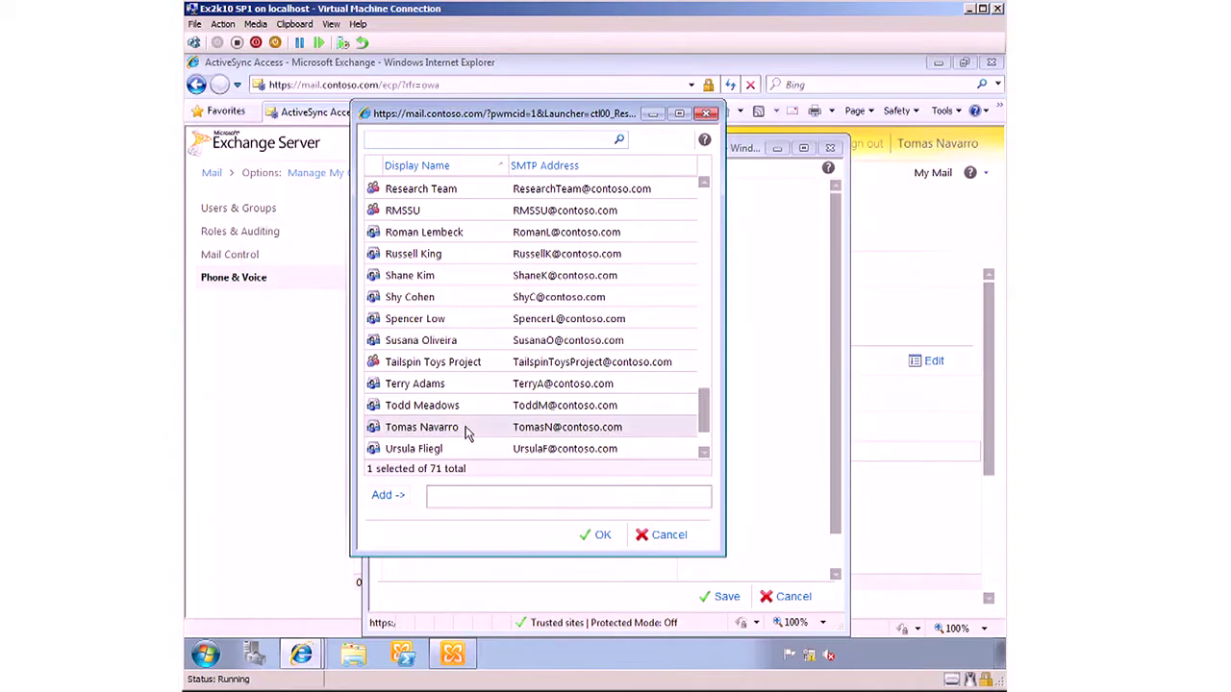
double_click(465, 429)
click(596, 535)
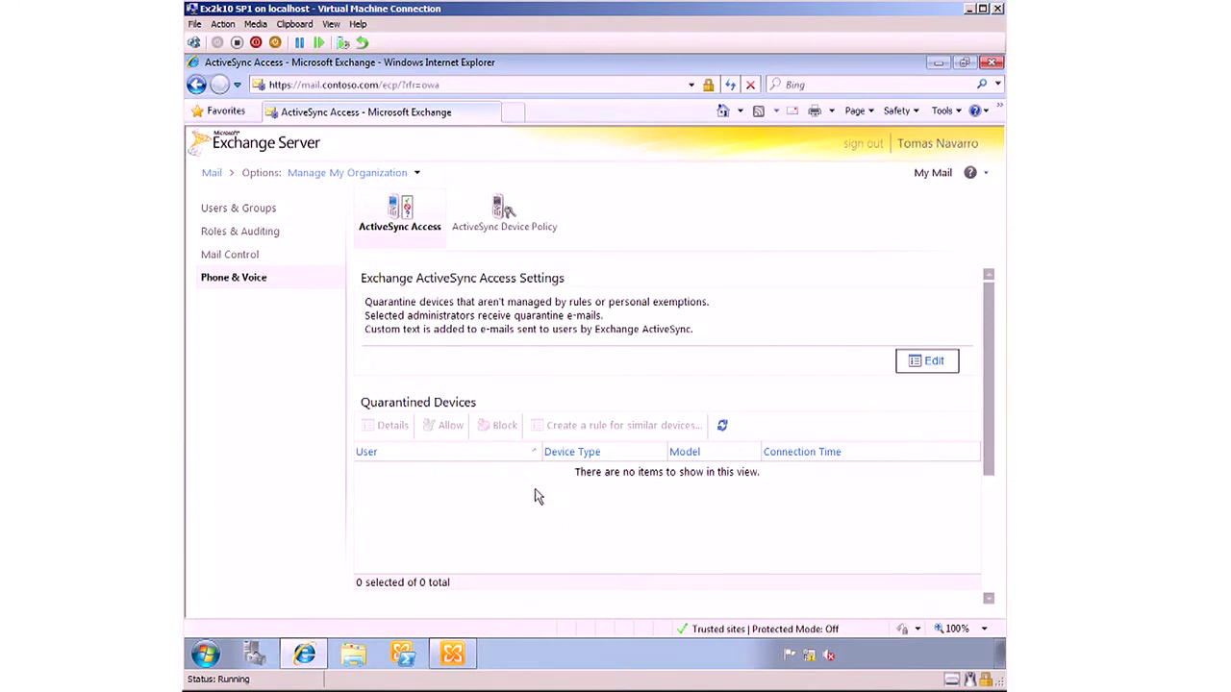
scroll(531, 479, down, 3)
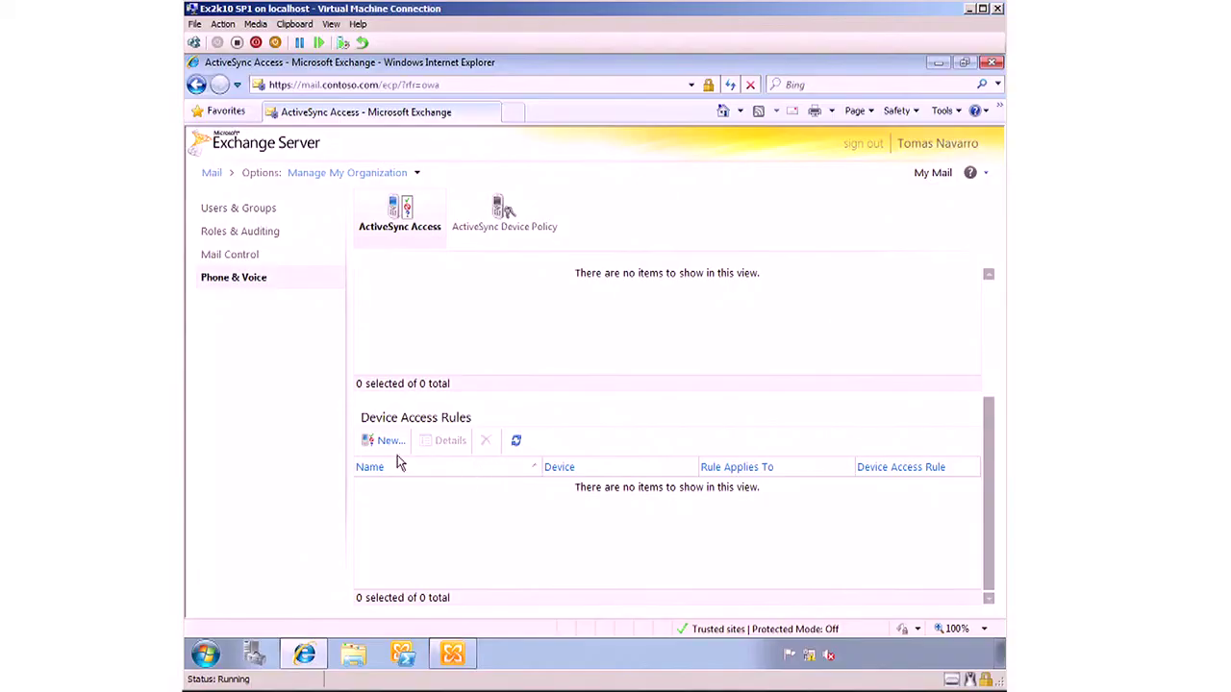
- Create a device access rule allowing all models of the SAMSUNGGTI9100 device family
click(385, 444)
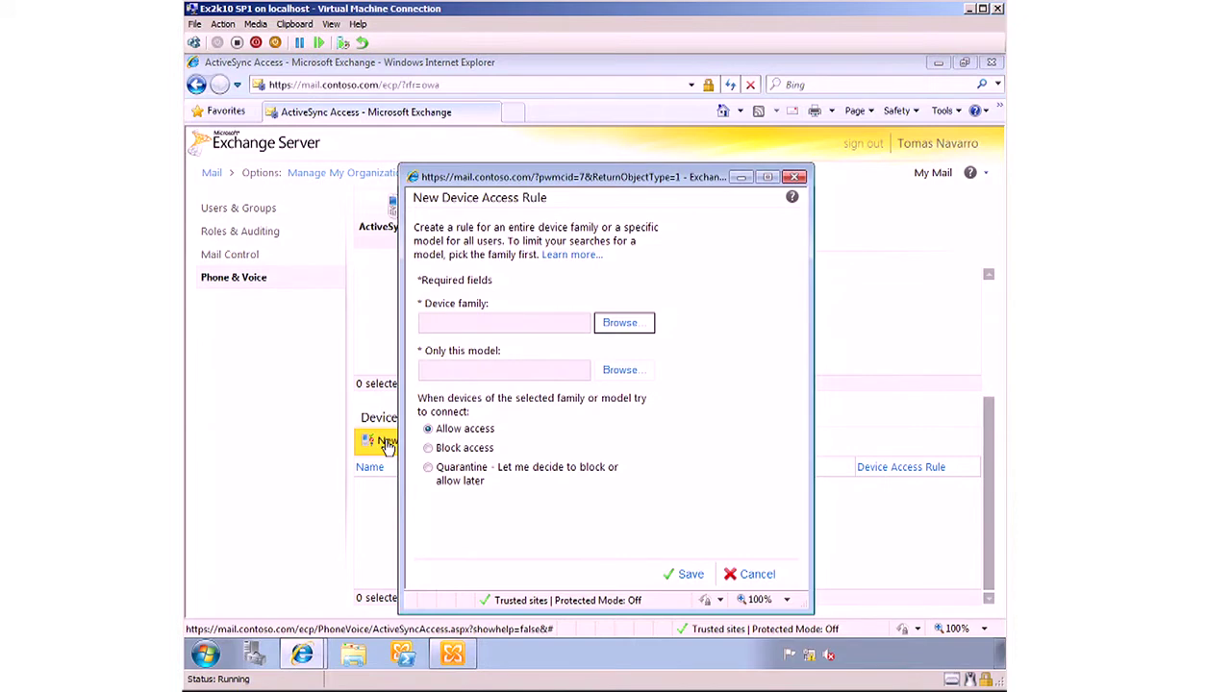
click(620, 325)
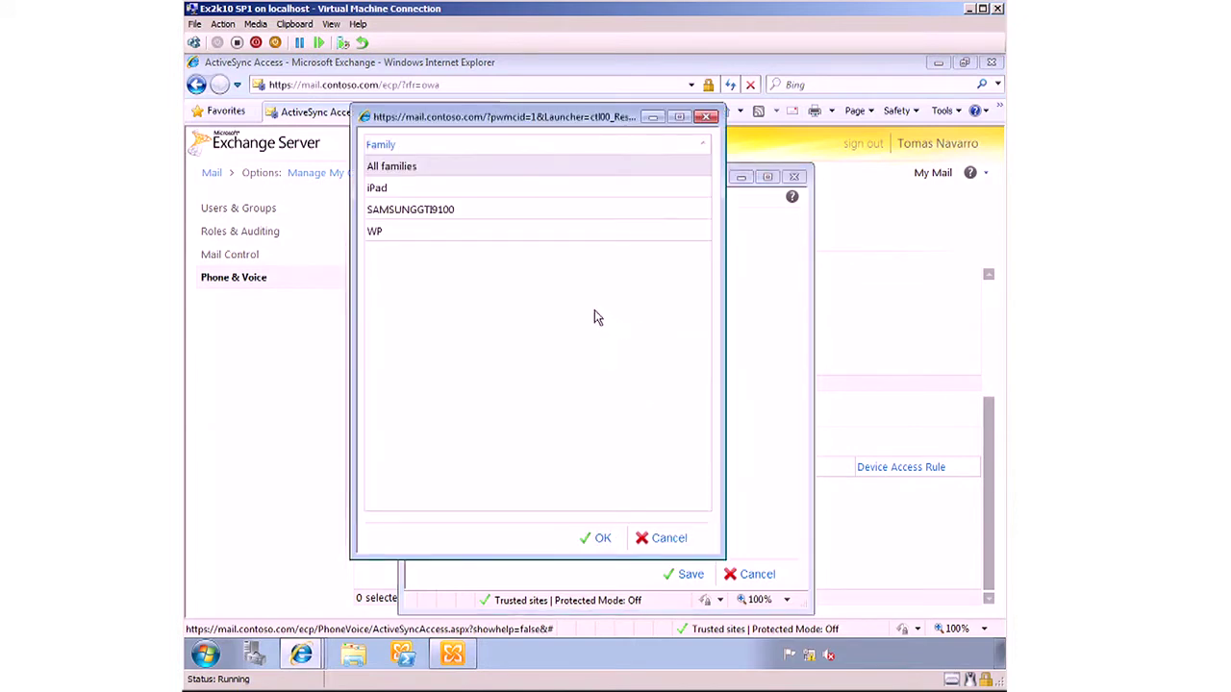
click(417, 213)
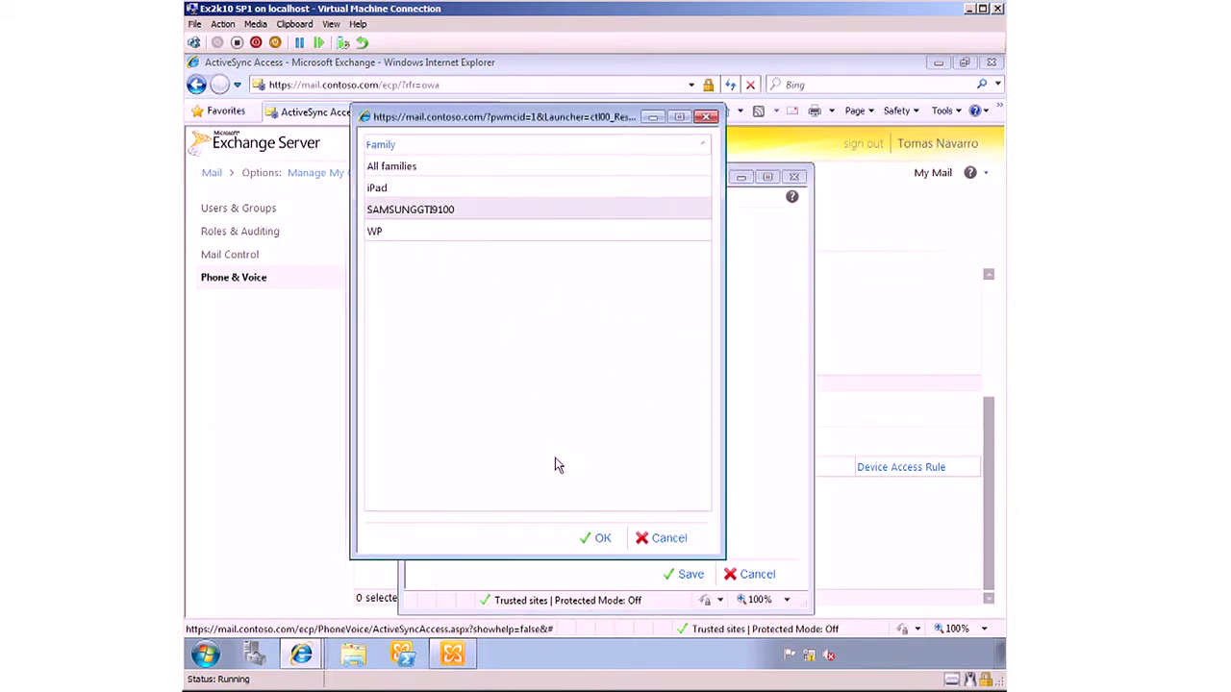
click(596, 537)
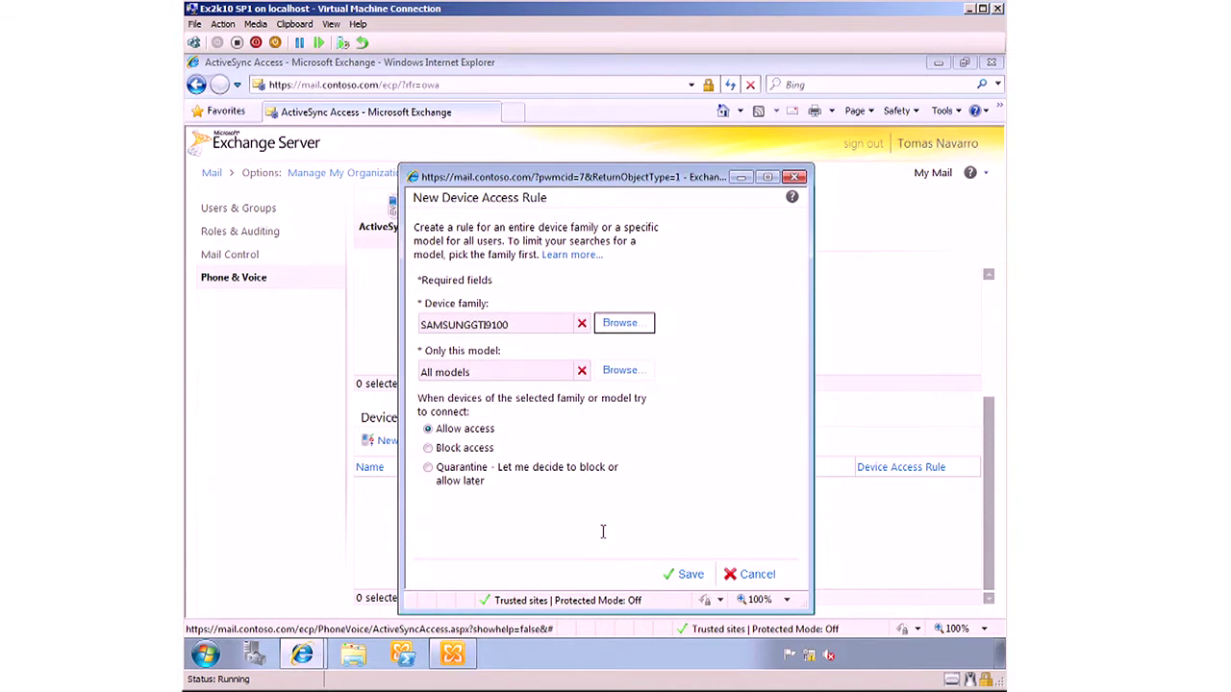
click(677, 579)
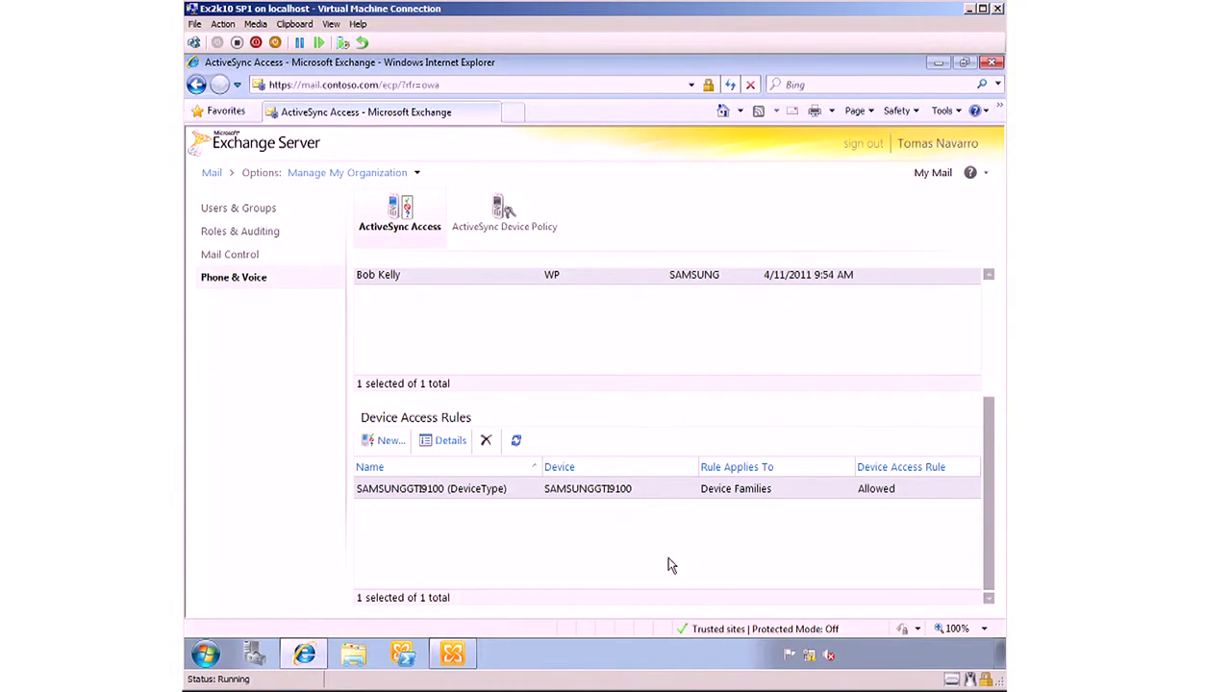
- Allow the WP phone listed under Quarantined Devices
scroll(671, 566, up, 4)
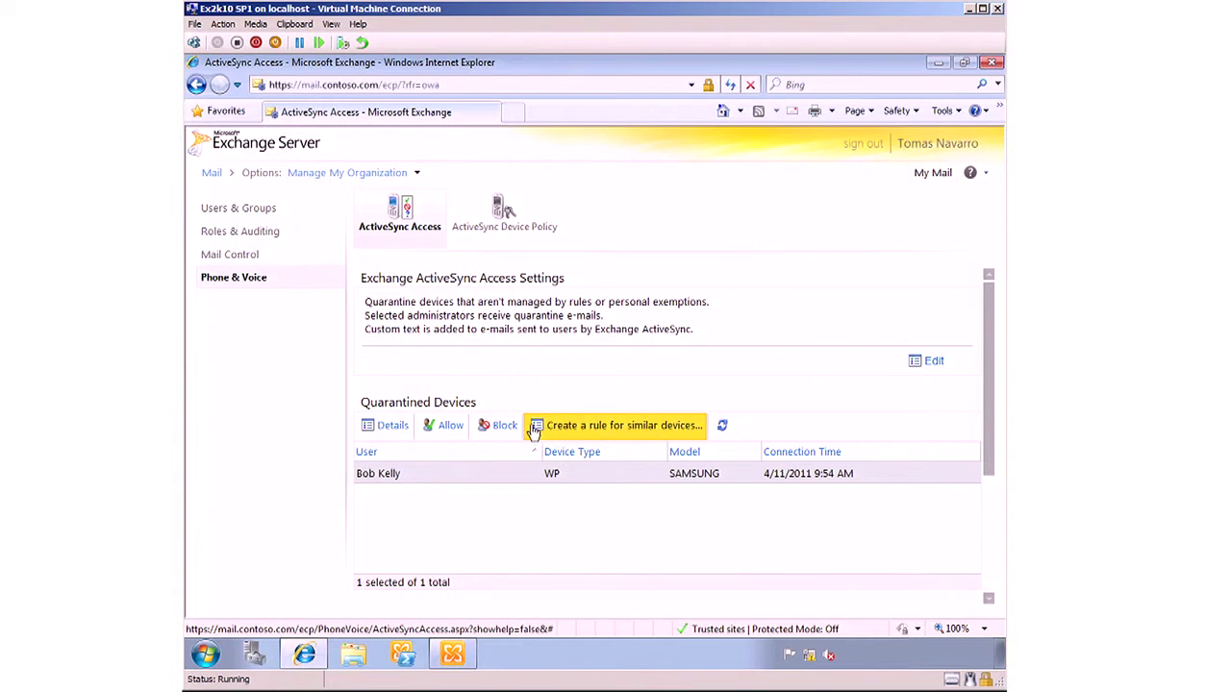
click(448, 428)
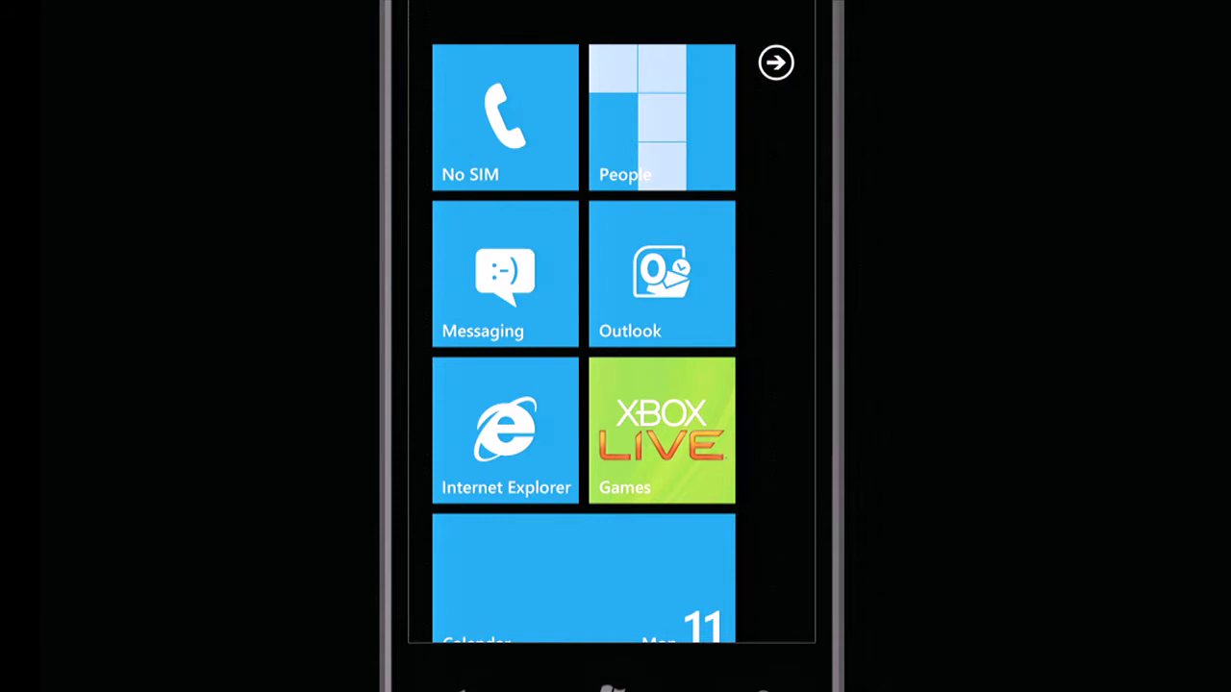
- Open the Outlook inbox on the phone to see mail syncing
click(661, 274)
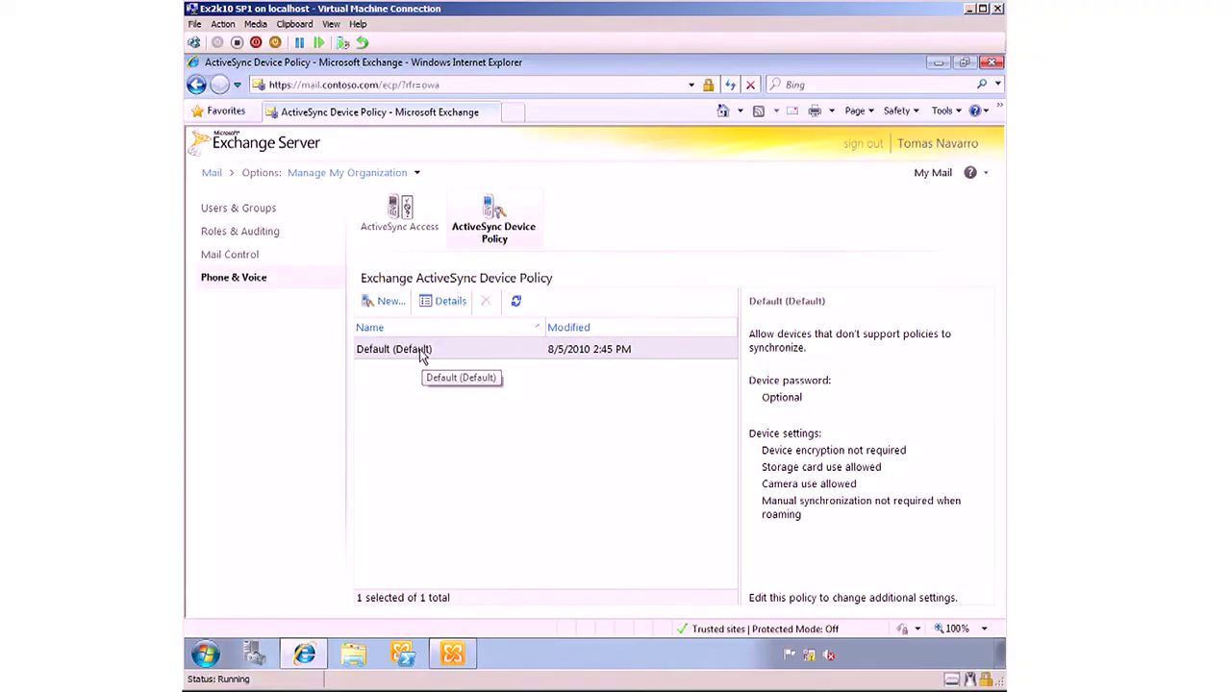
- Make the Default device policy require a password, allowing simple passwords, and save it
double_click(420, 352)
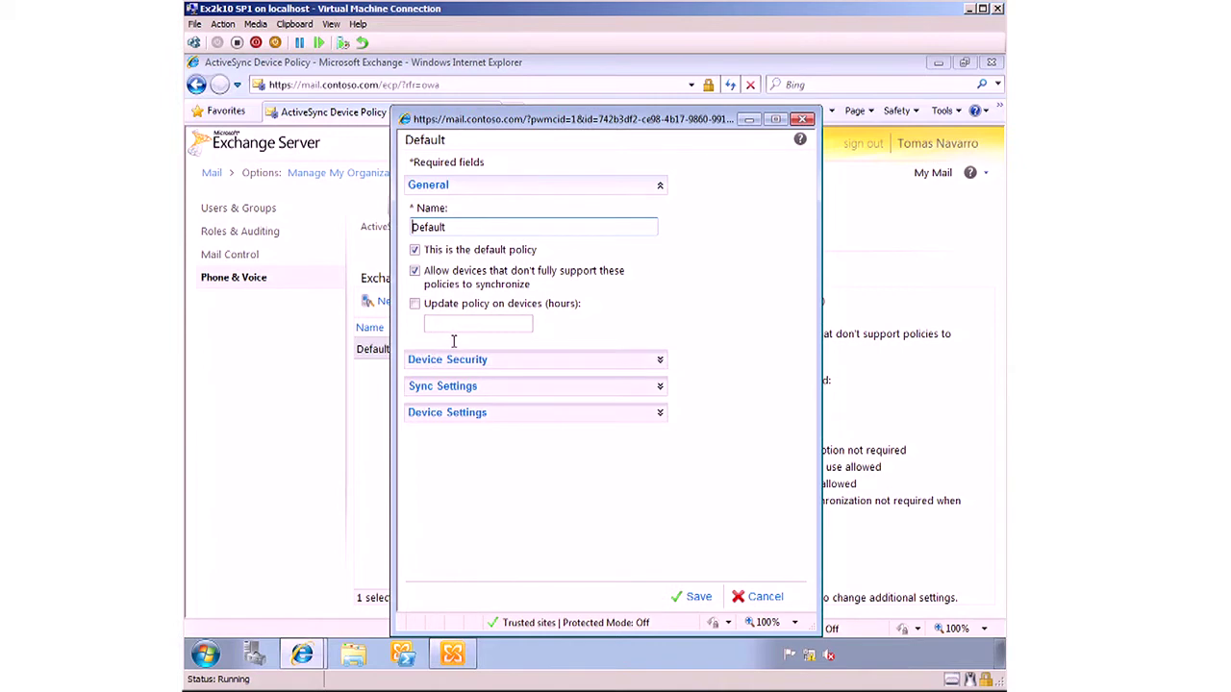
click(660, 363)
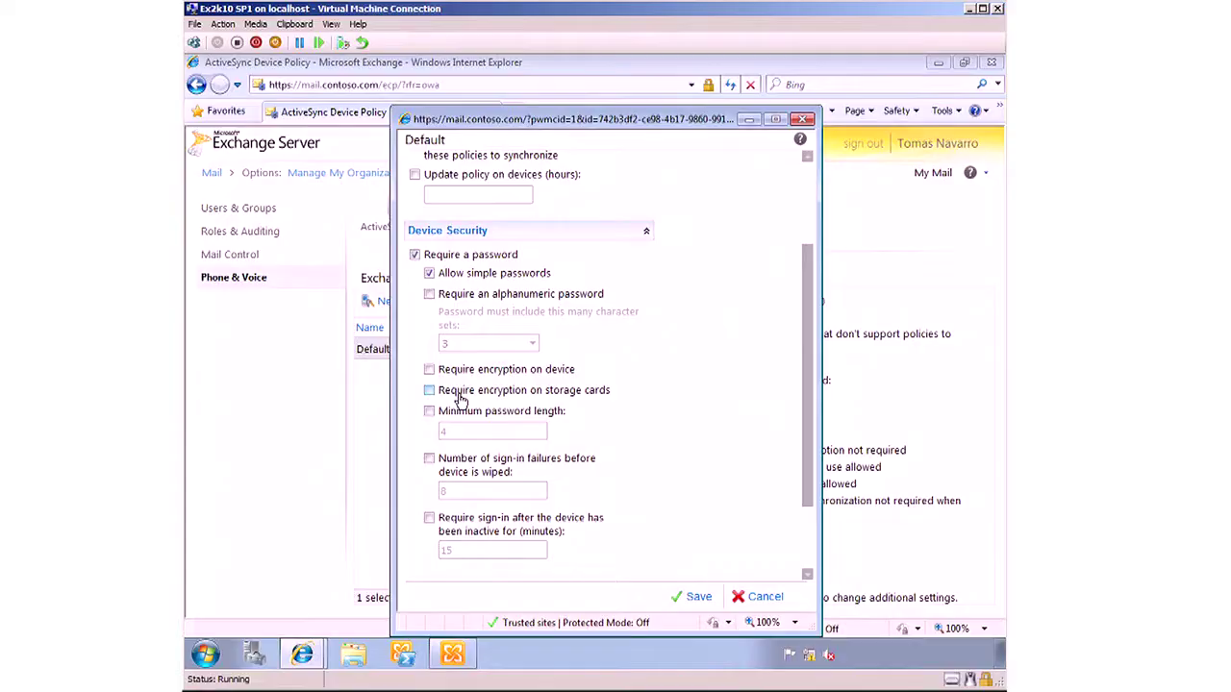
click(699, 598)
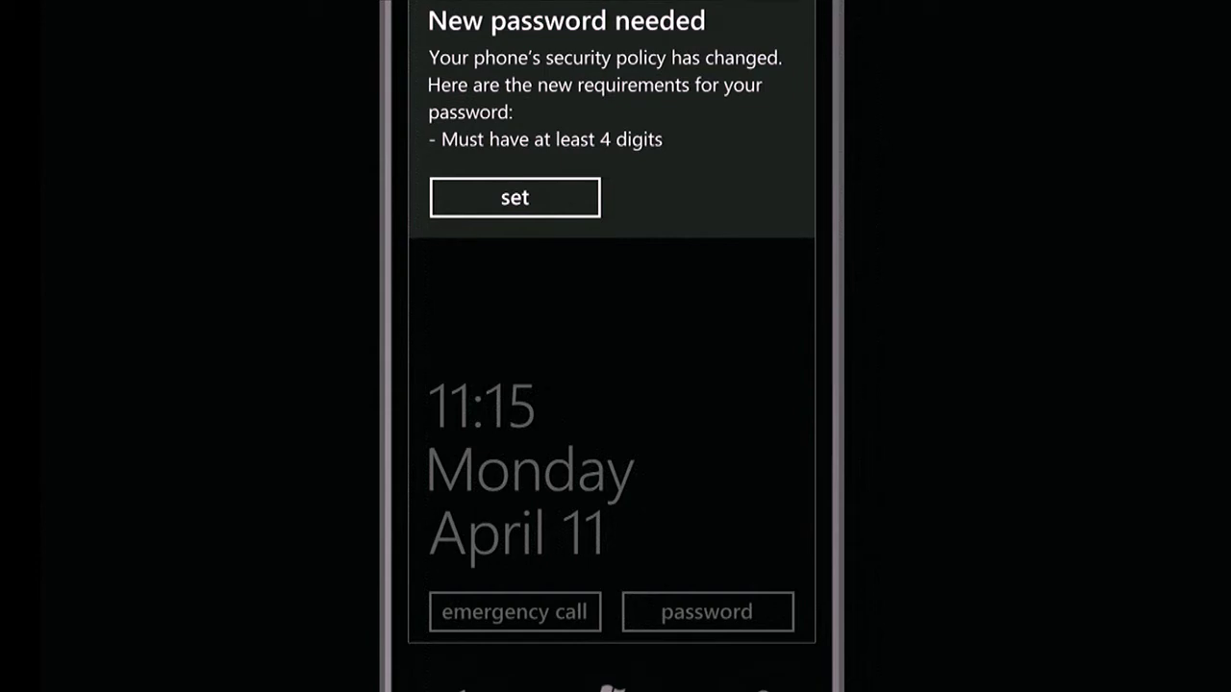
- Create and confirm a new 4-digit numeric phone password
click(515, 197)
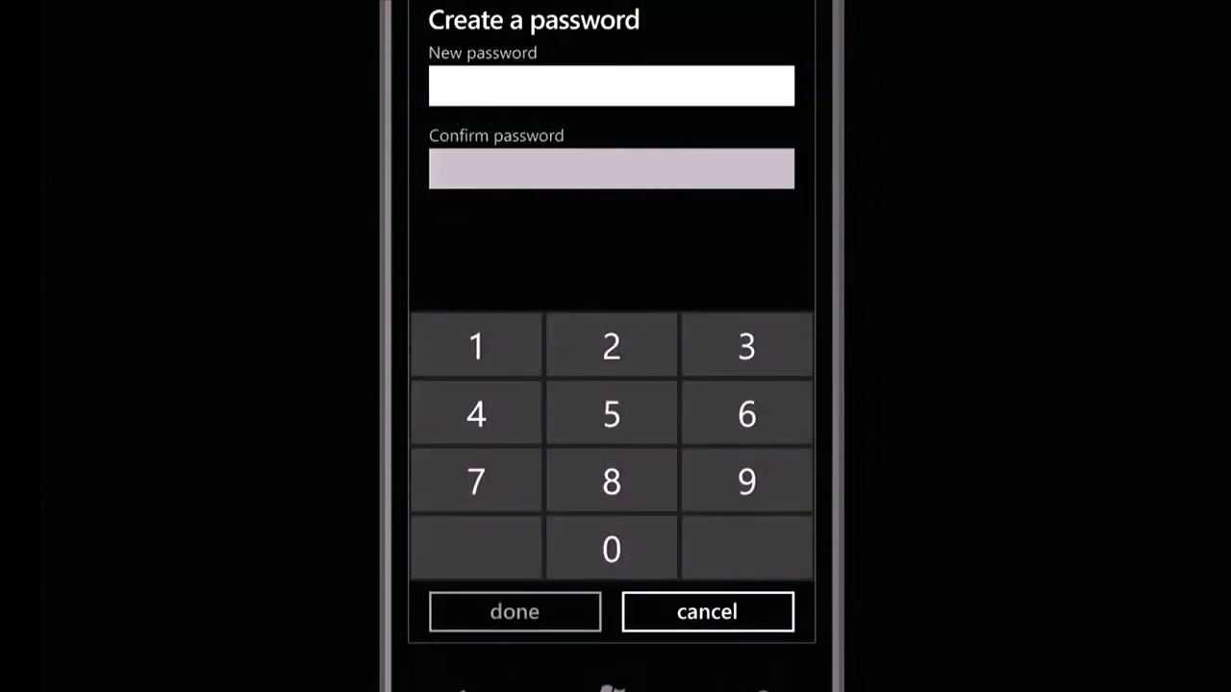
click(612, 168)
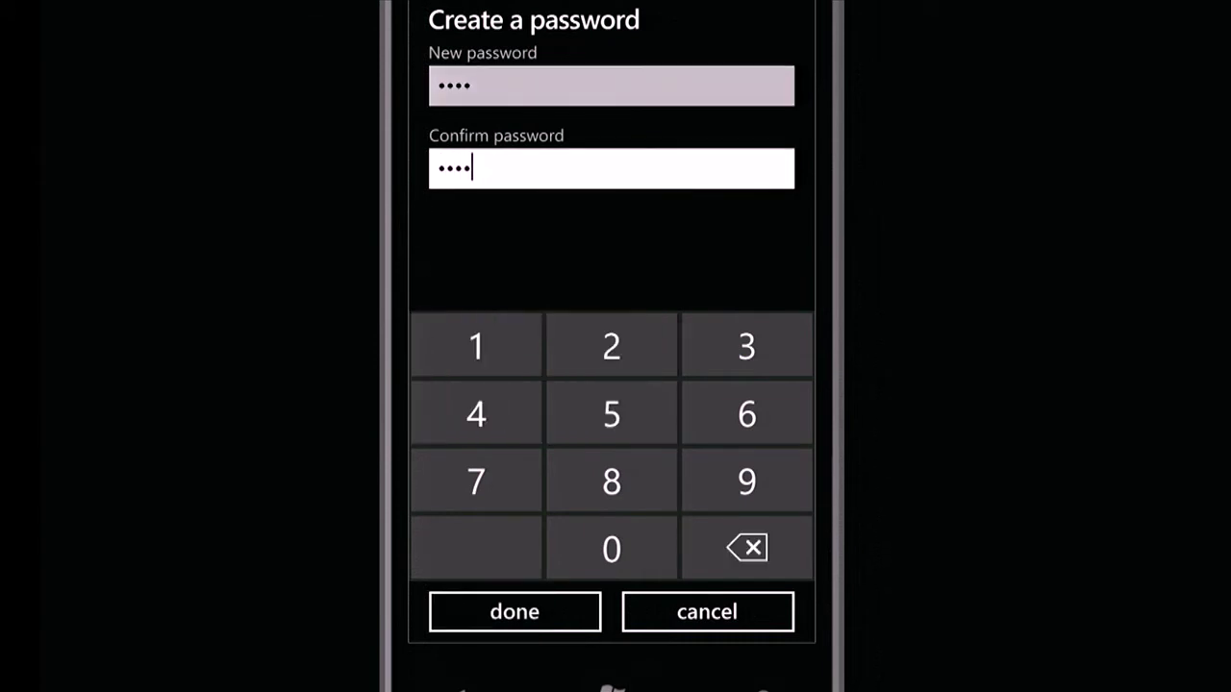
click(515, 612)
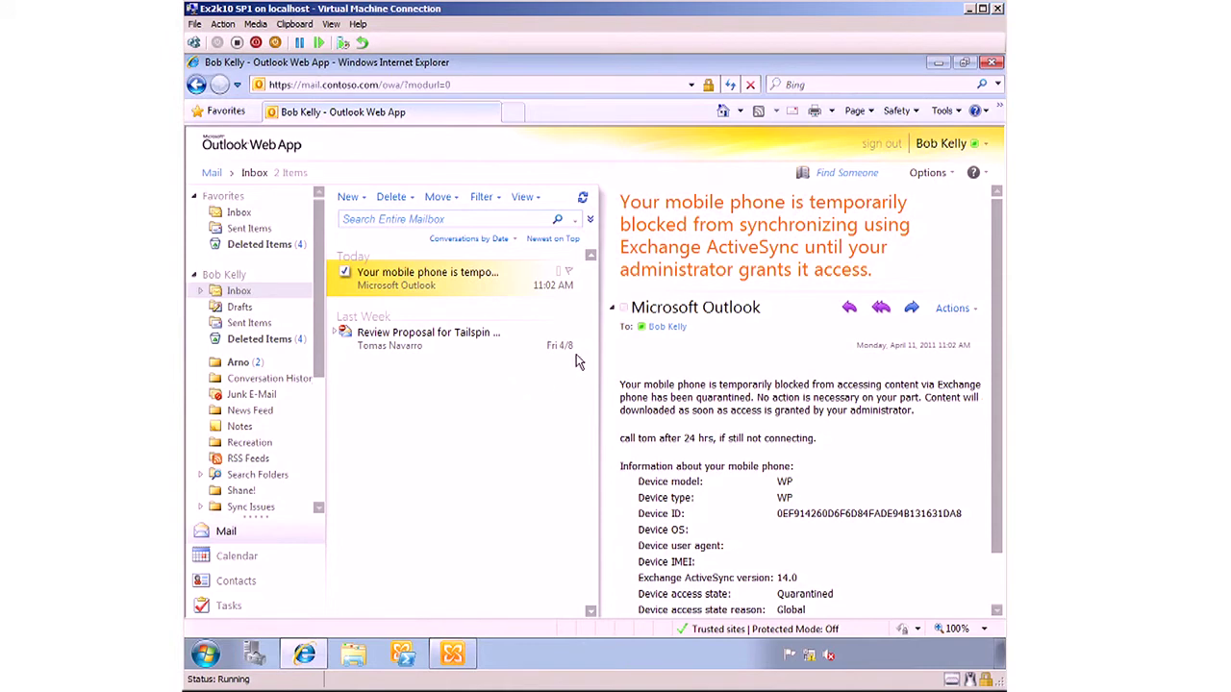
- Go to Options > See All Options > Phone > Mobile Phones and select the WP device
click(929, 173)
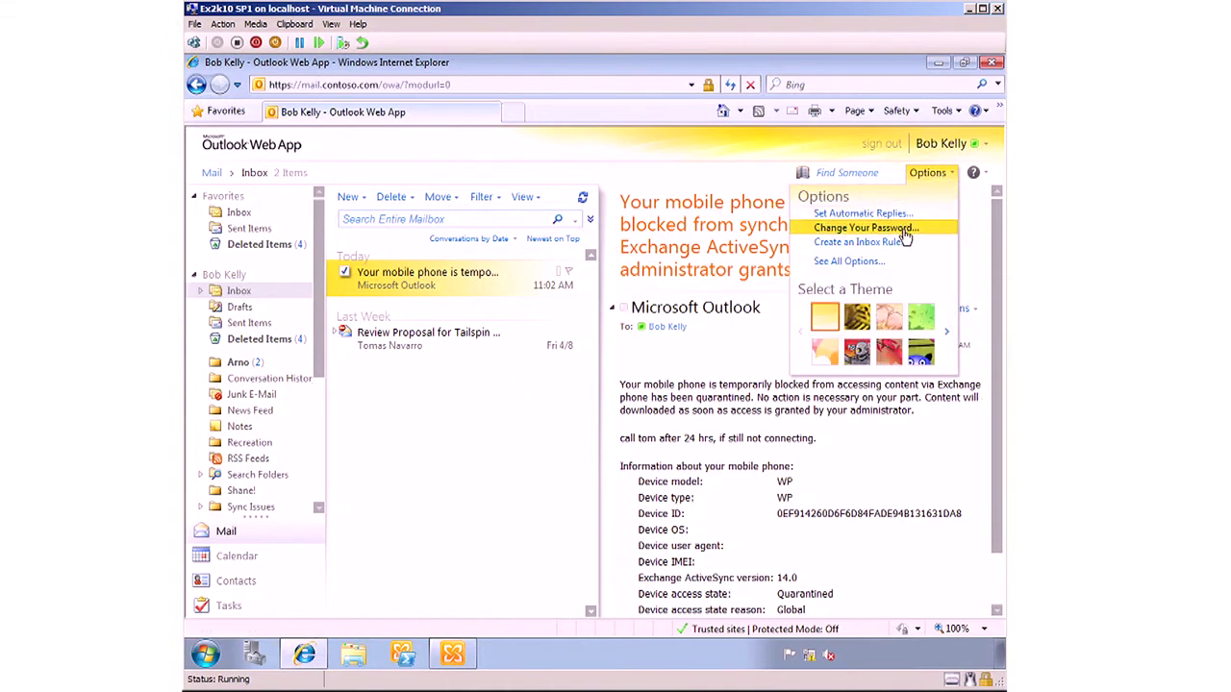
click(846, 262)
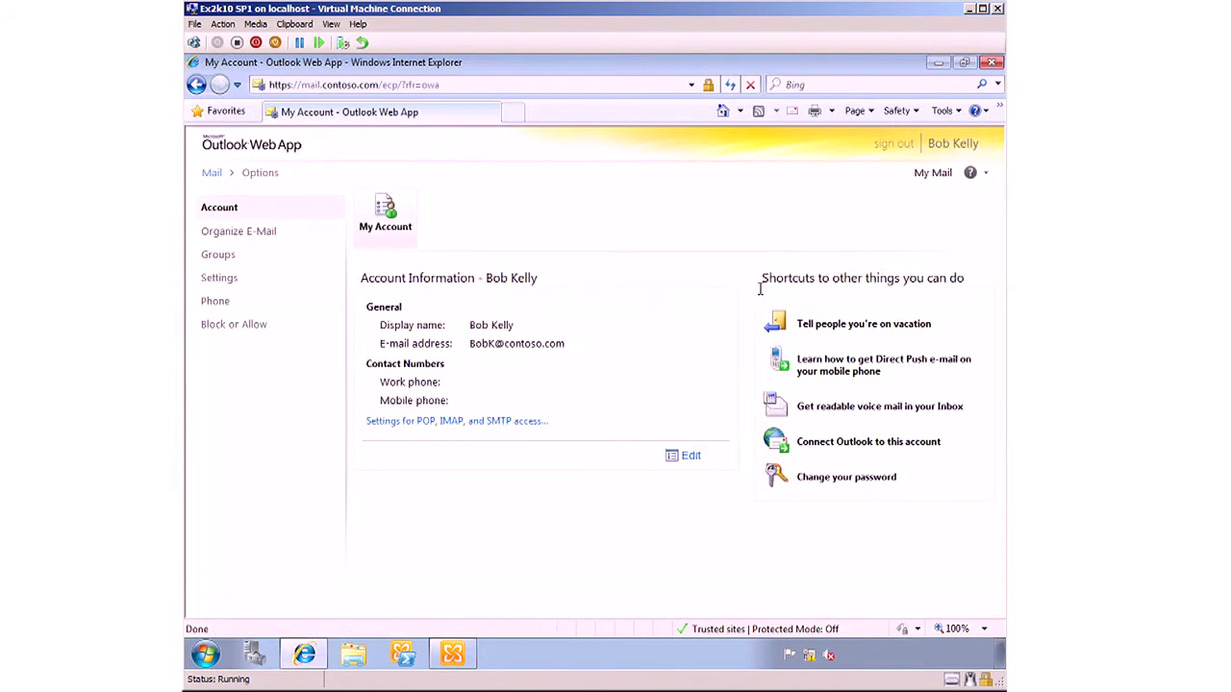
click(213, 302)
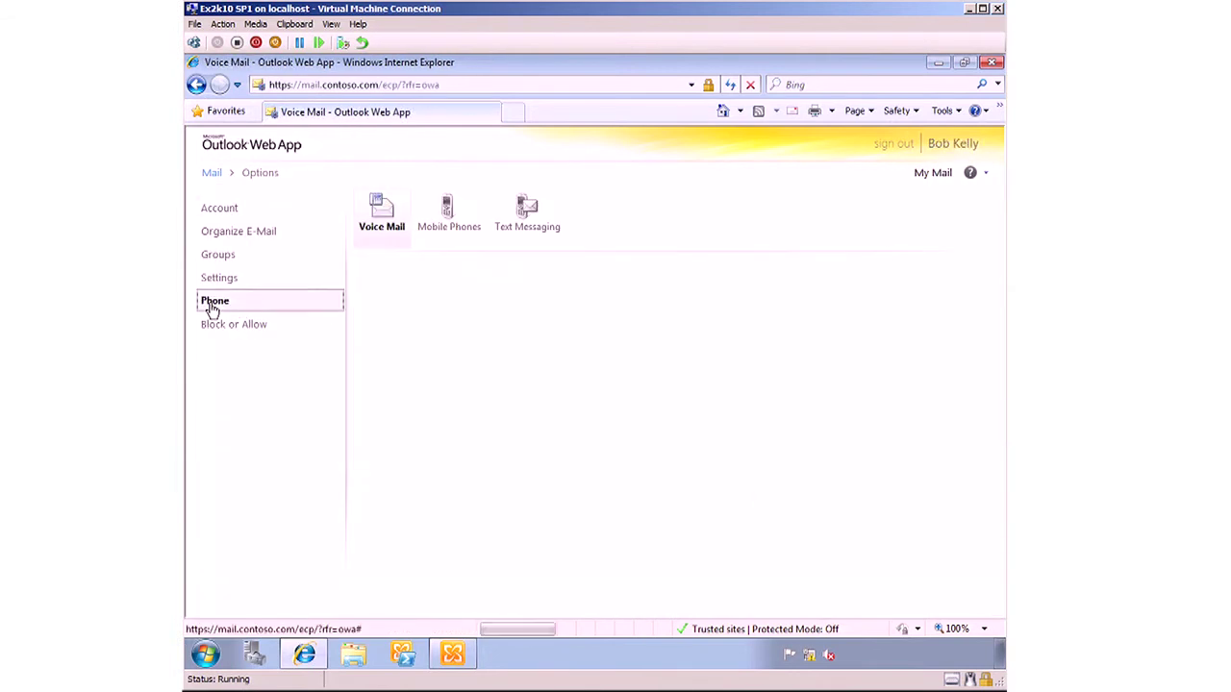
click(448, 226)
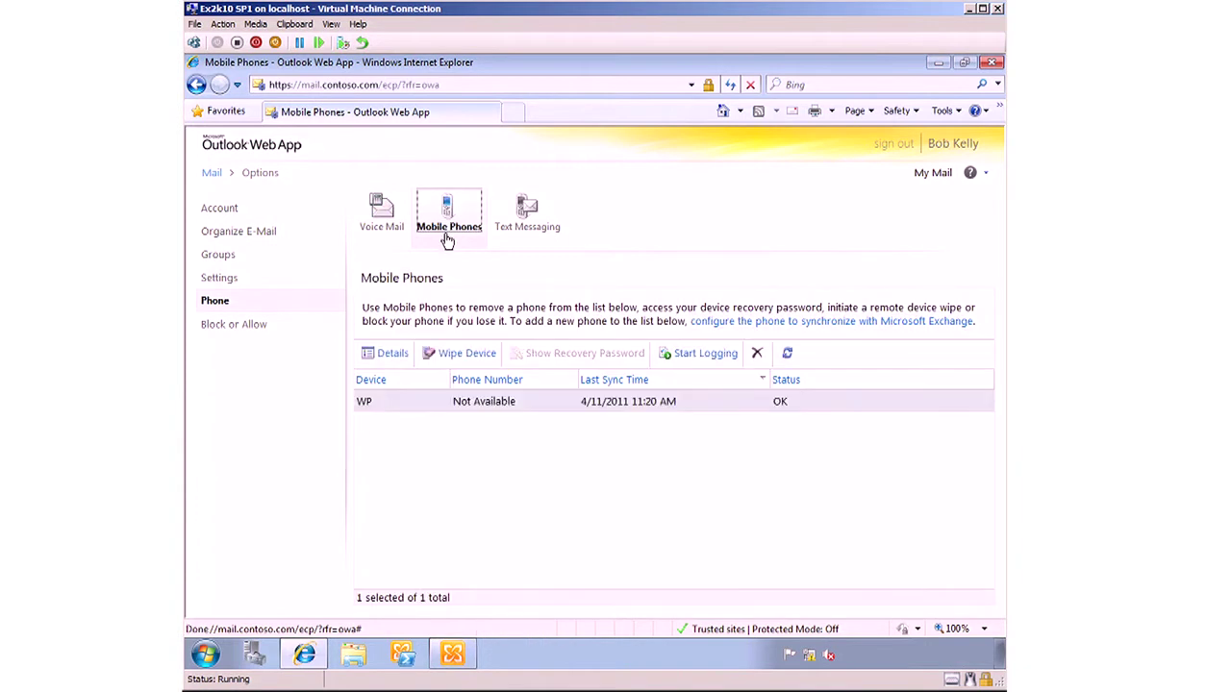
click(400, 410)
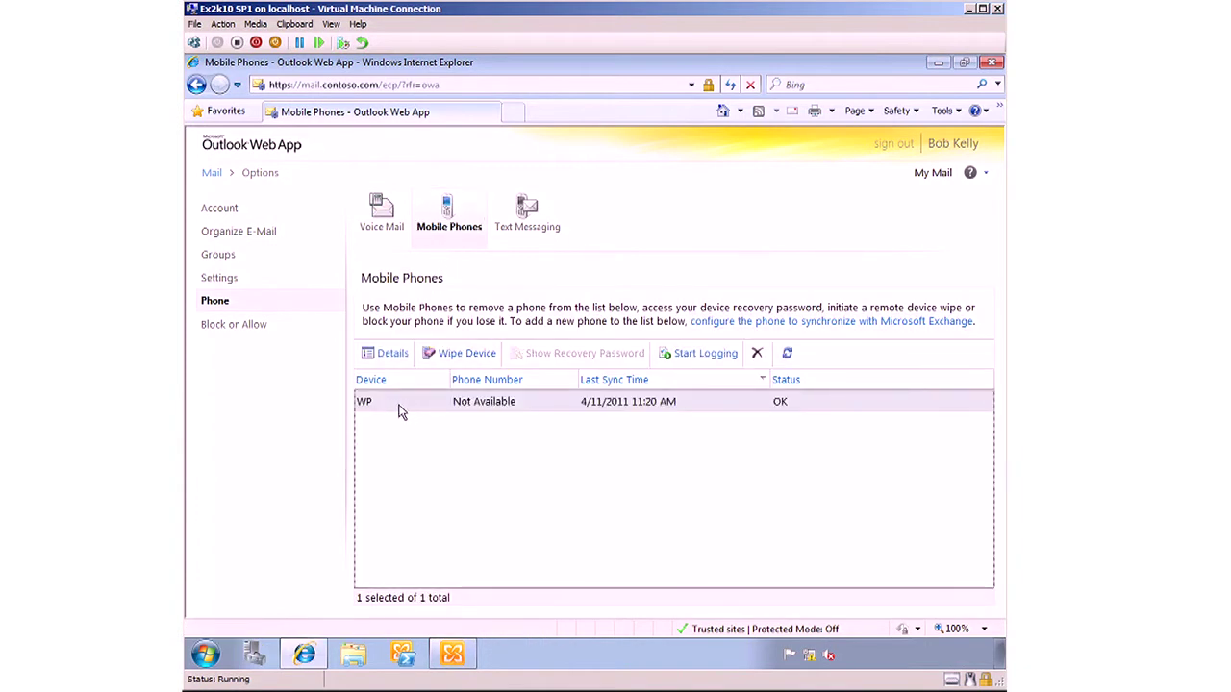
- Remotely wipe the WP device, confirming the warning
click(468, 355)
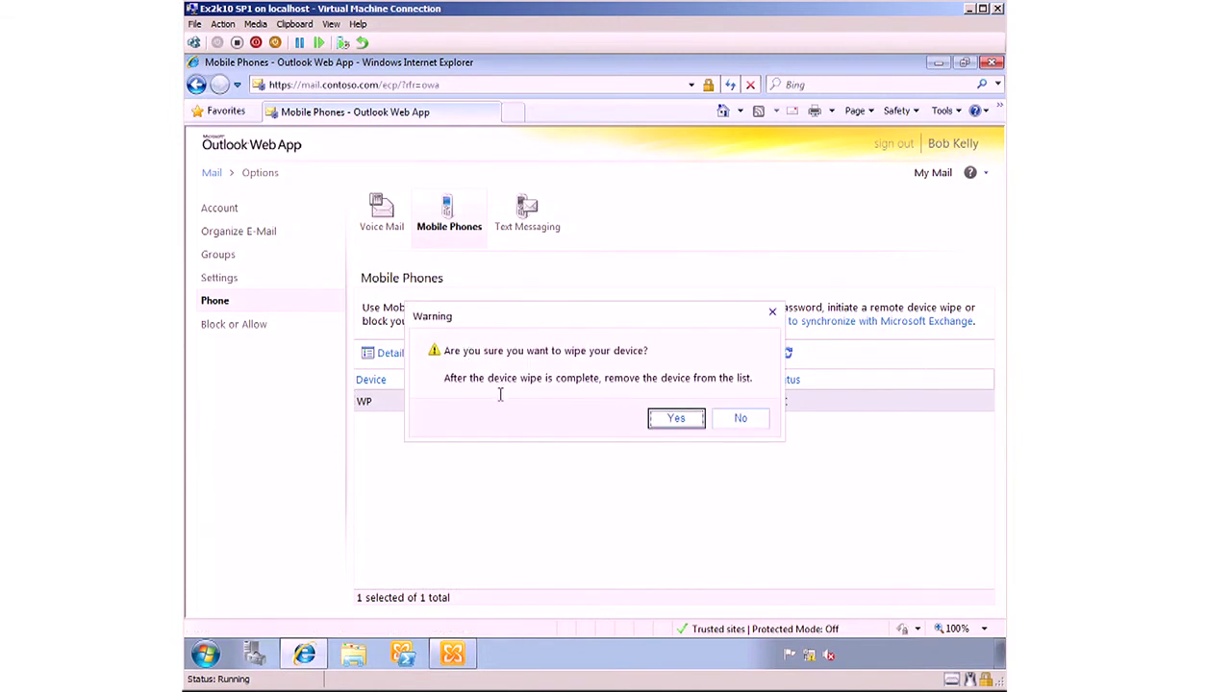
click(679, 422)
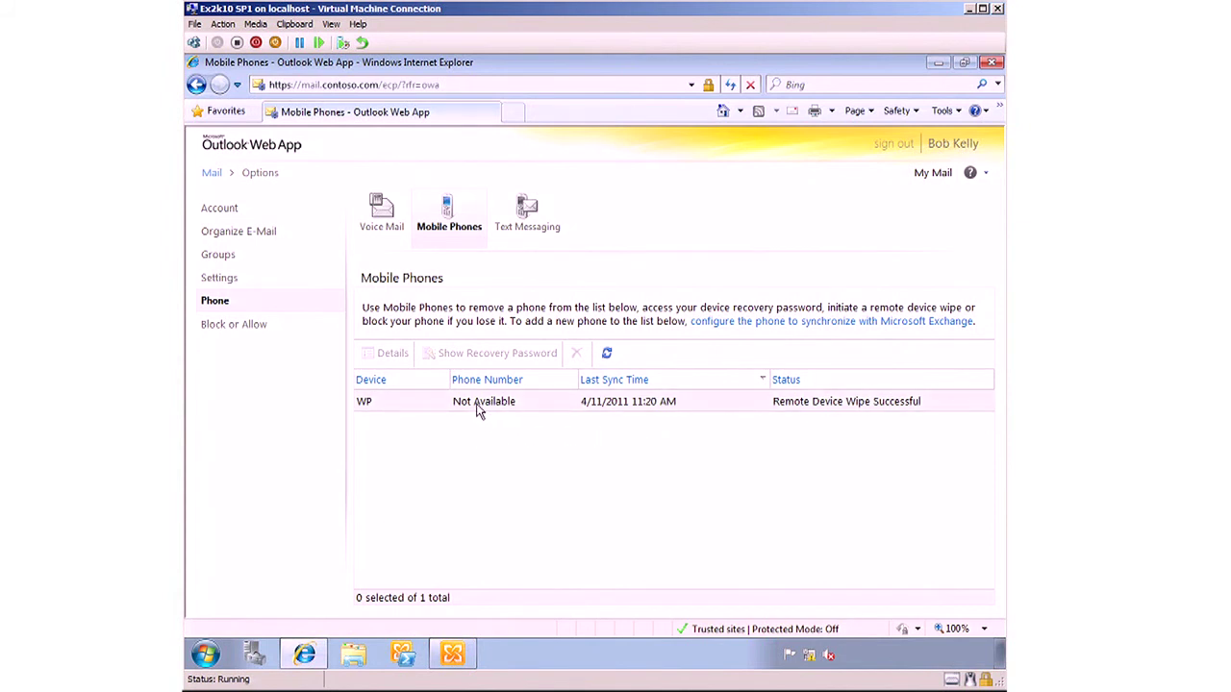
- Select the WP row once its status reads Remote Device Wipe Successful
click(484, 406)
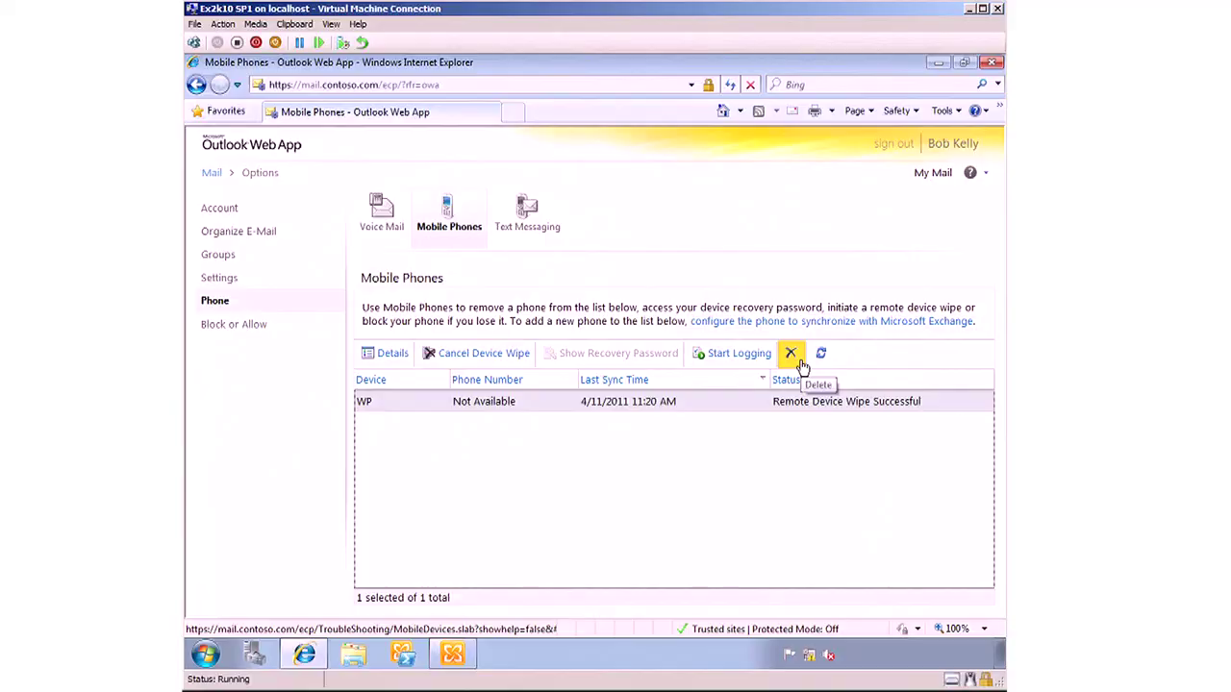
- Delete the wiped WP phone from the Mobile Phones list and confirm the removal
click(790, 357)
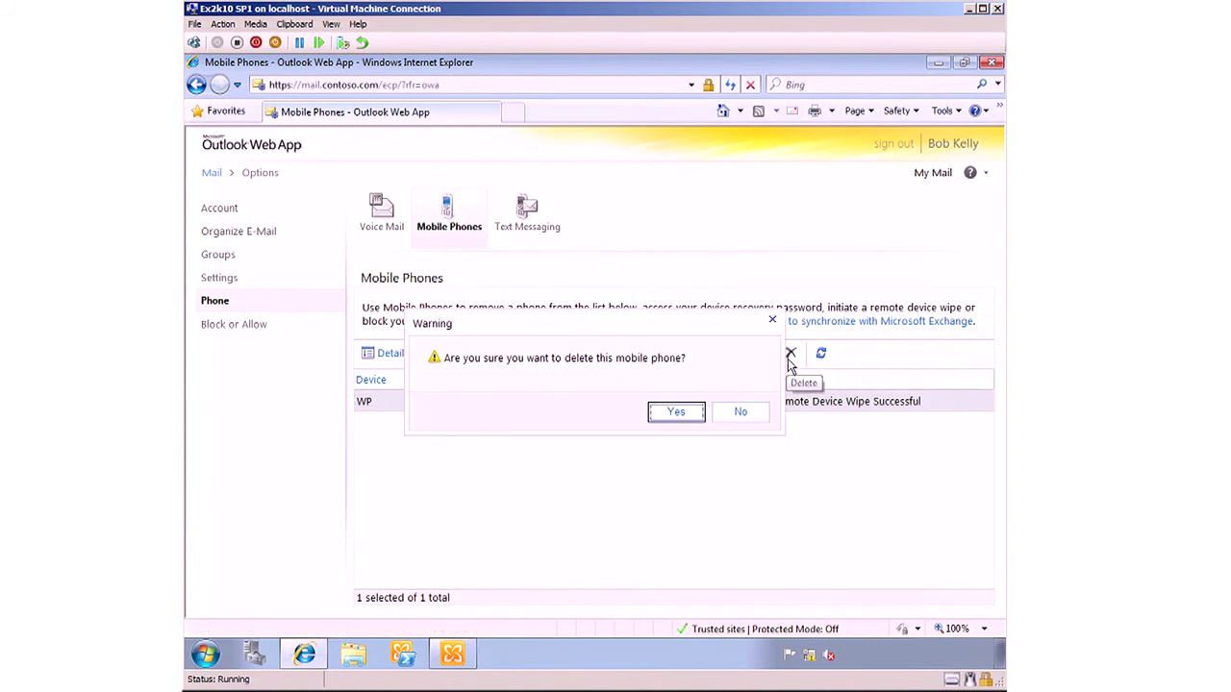
click(677, 413)
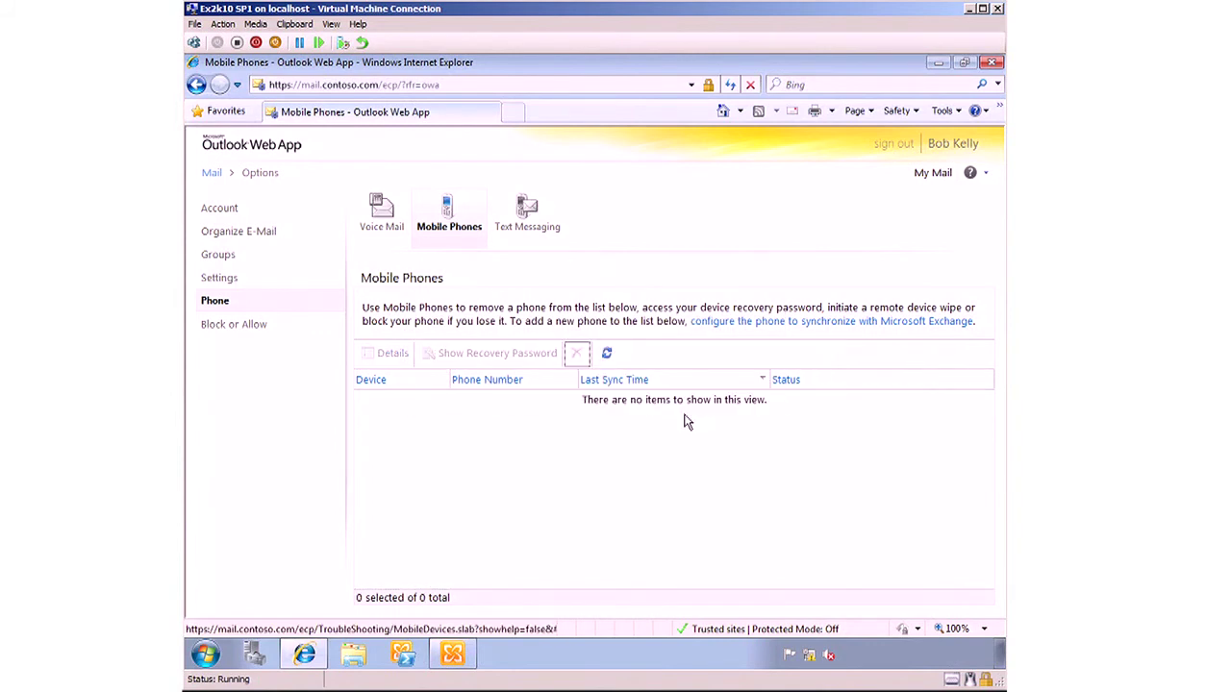